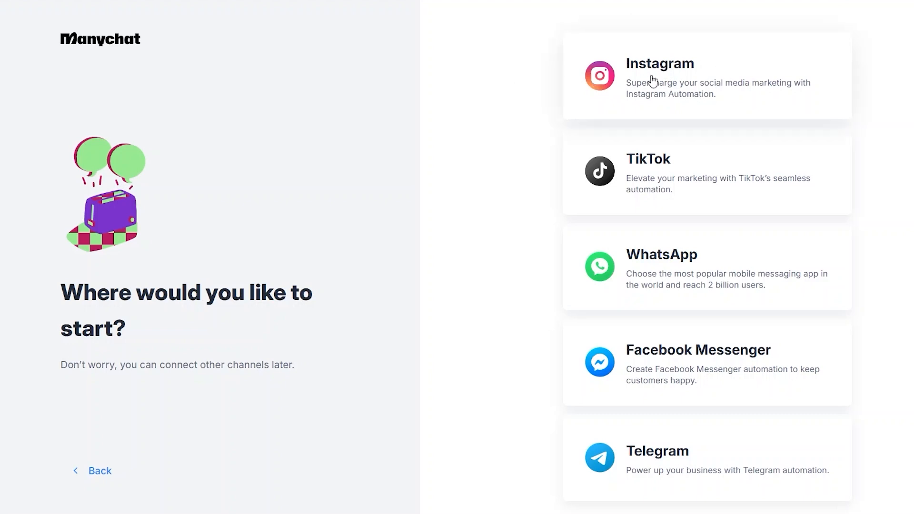
Step: Choose Instagram as the channel to start with and open the account's Instagram channel settings
{"action": "left_click", "coordinate": [655, 83]}
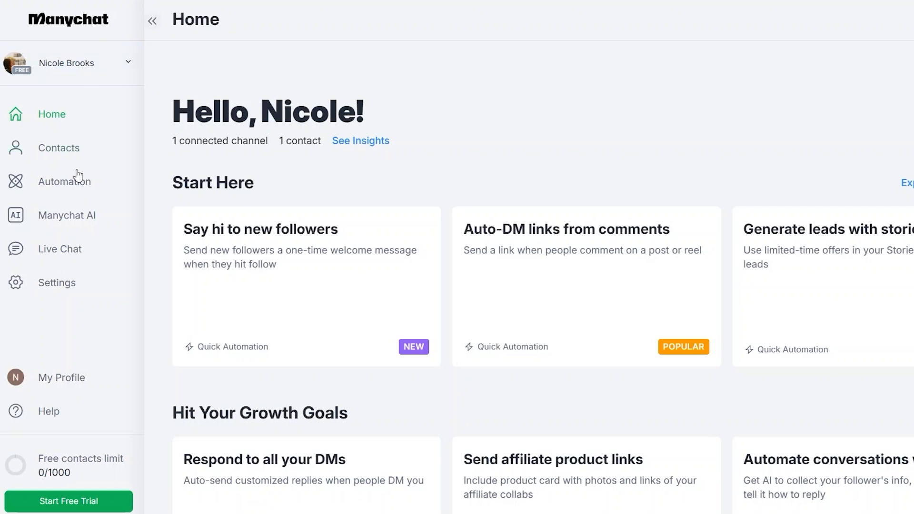
{"action": "left_click", "coordinate": [52, 285]}
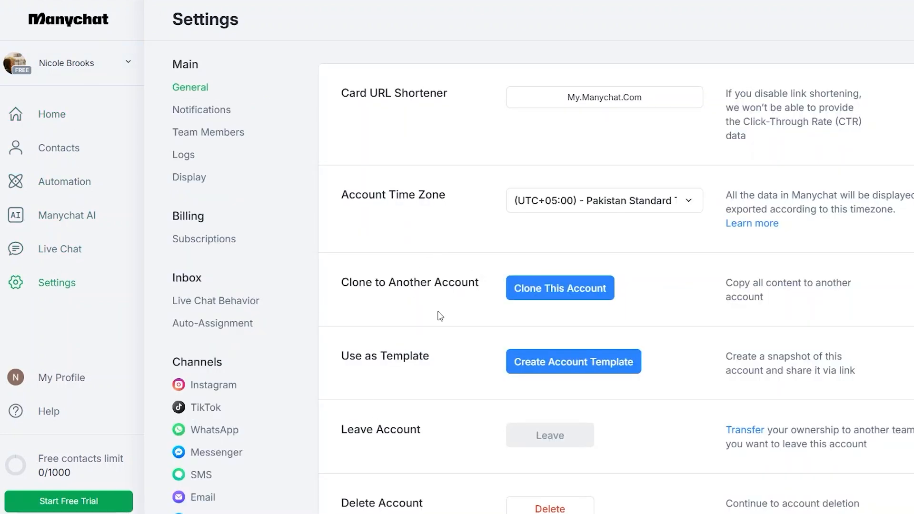
{"action": "scroll", "coordinate": [440, 317], "scroll_direction": "down", "scroll_amount": 5}
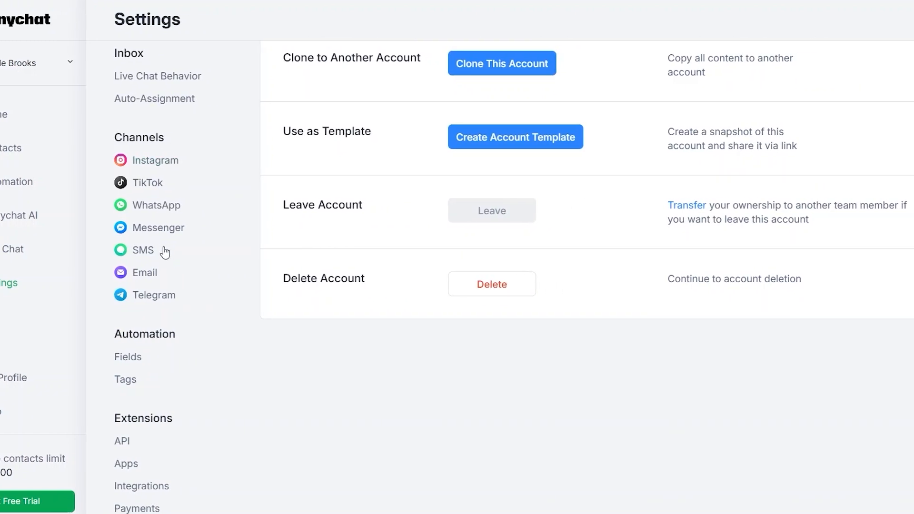
{"action": "double_click", "coordinate": [154, 160]}
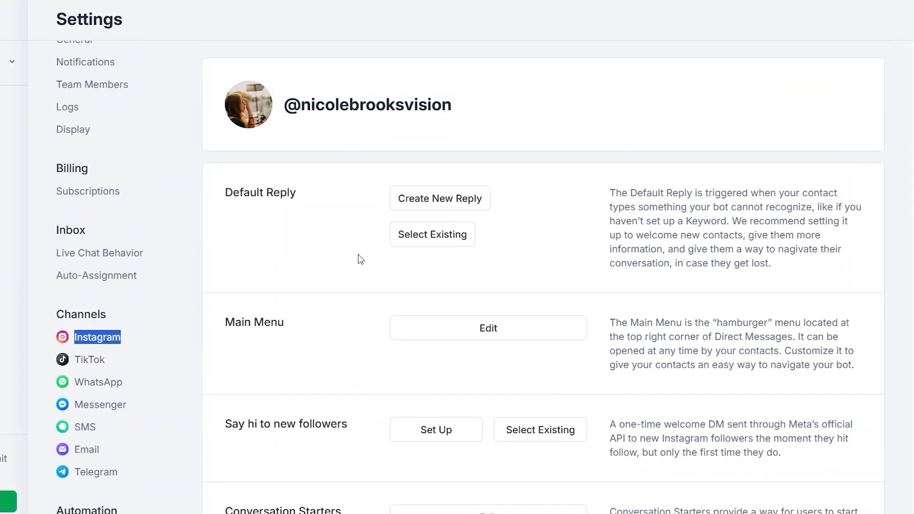
Step: Examine the Instagram channel settings, from the default reply options through to account removal
{"action": "scroll", "coordinate": [360, 259], "scroll_direction": "up", "scroll_amount": 1}
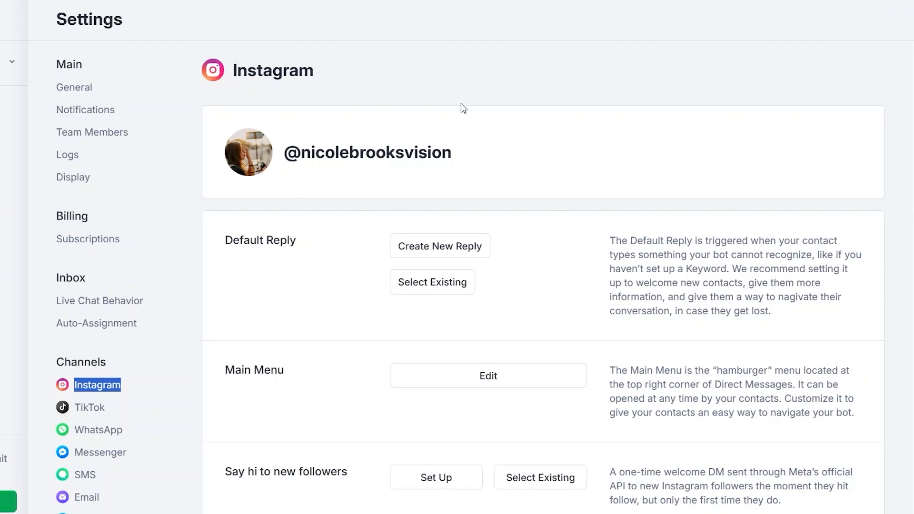
{"action": "scroll", "coordinate": [490, 252], "scroll_direction": "down", "scroll_amount": 4}
{"action": "scroll", "coordinate": [491, 254], "scroll_direction": "down", "scroll_amount": 6}
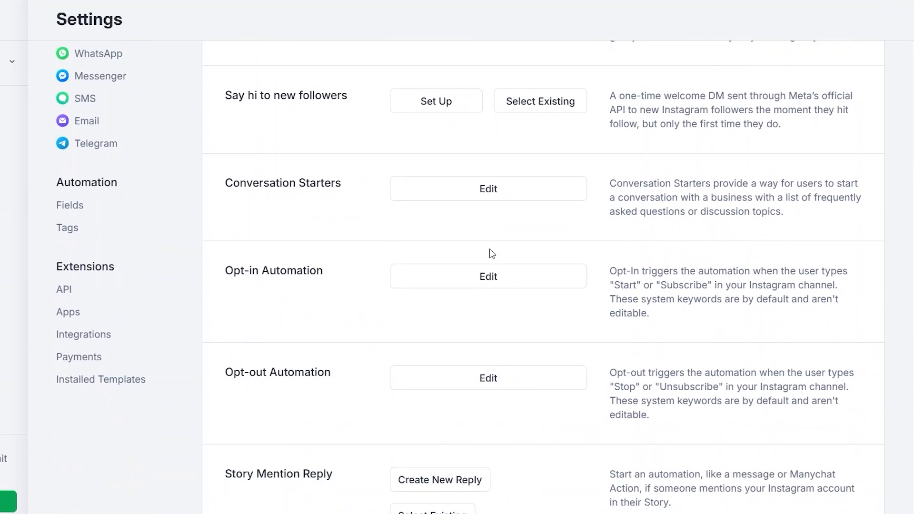
{"action": "scroll", "coordinate": [491, 254], "scroll_direction": "down", "scroll_amount": 5}
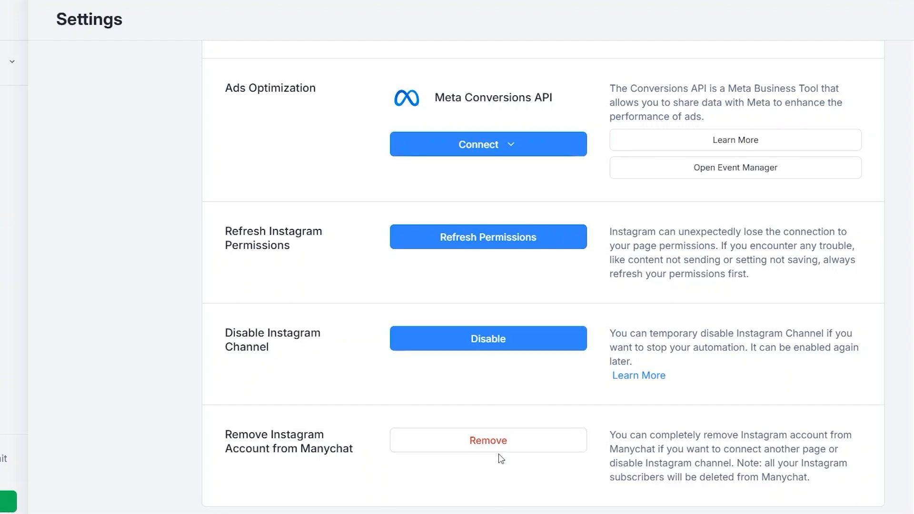
{"action": "scroll", "coordinate": [314, 261], "scroll_direction": "up", "scroll_amount": 15}
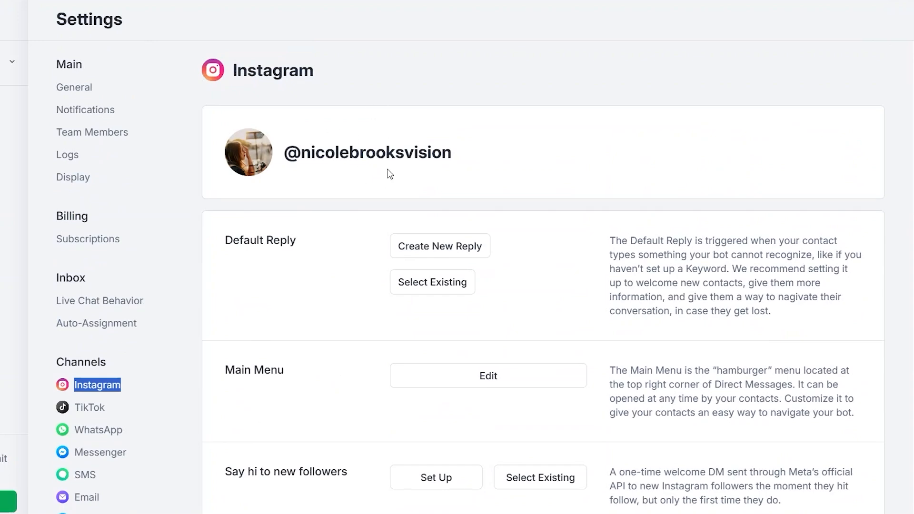
{"action": "scroll", "coordinate": [388, 173], "scroll_direction": "down", "scroll_amount": 15}
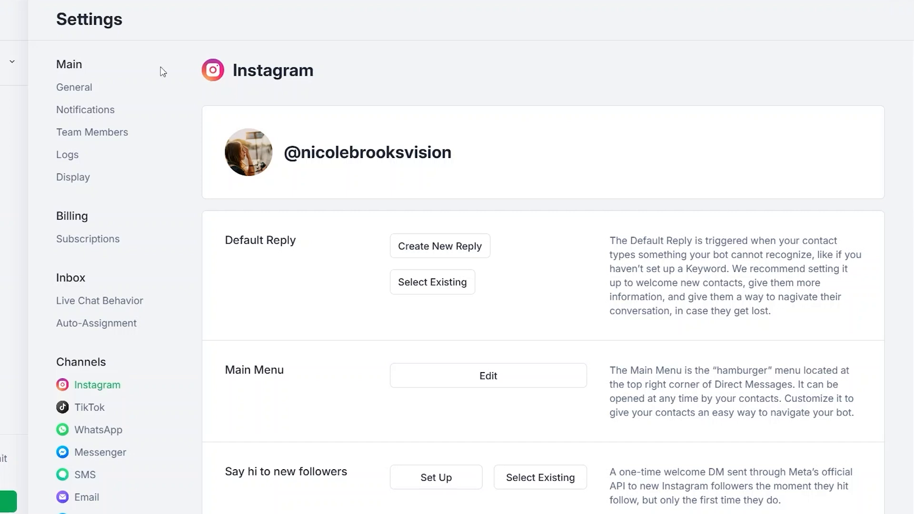
Step: Return to the home page and look over the suggested automations and growth goals
{"action": "left_click", "coordinate": [1, 104]}
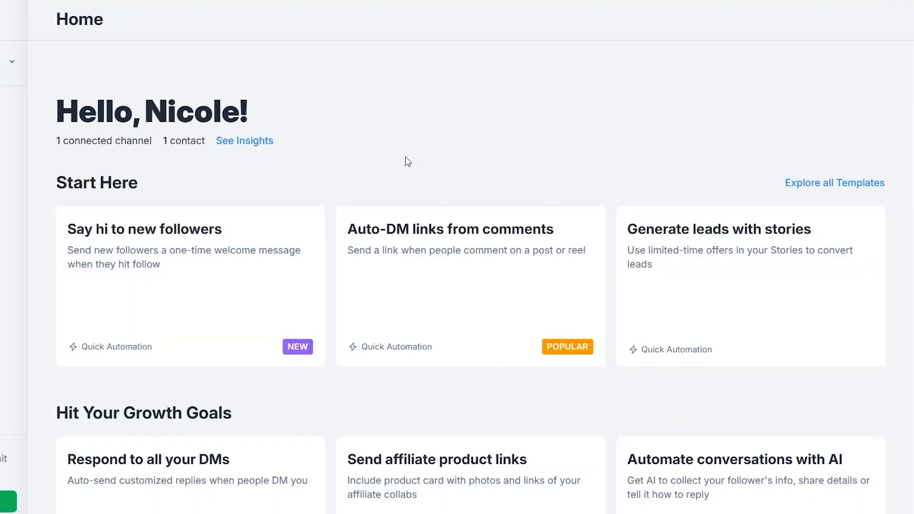
{"action": "scroll", "coordinate": [405, 159], "scroll_direction": "down", "scroll_amount": 2}
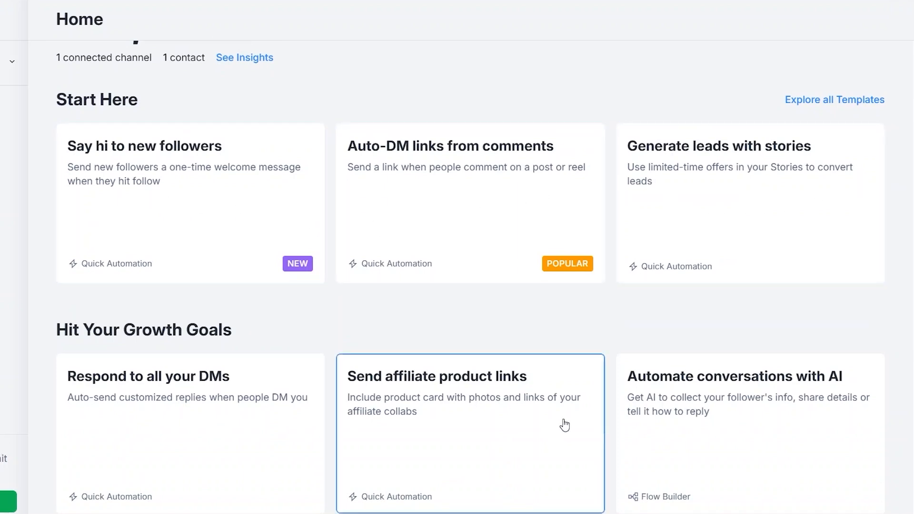
{"action": "scroll", "coordinate": [521, 248], "scroll_direction": "up", "scroll_amount": 2}
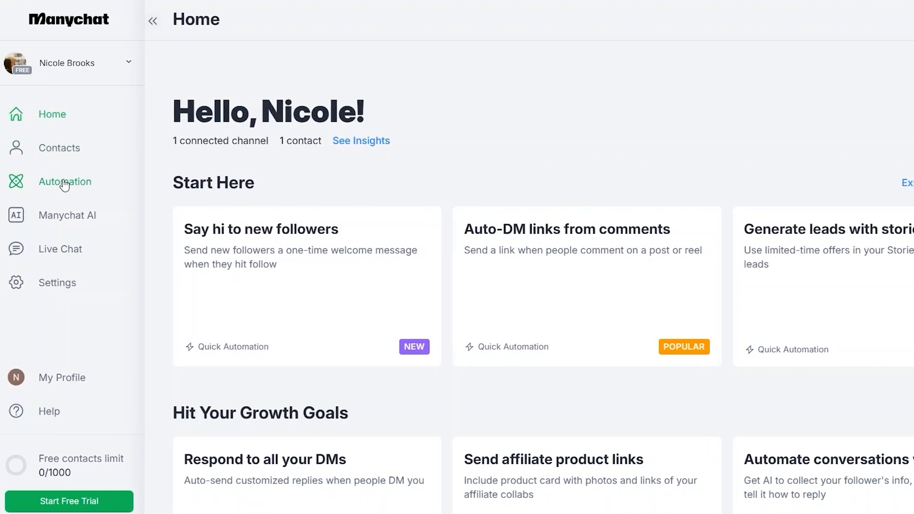
Step: Create a new automation from the recommended "Say hi to new followers" template
{"action": "left_click", "coordinate": [65, 185]}
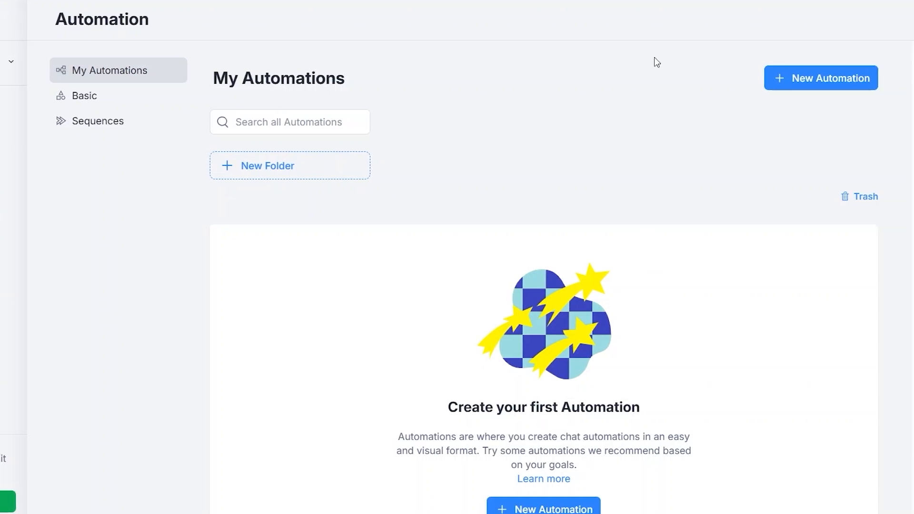
{"action": "left_click", "coordinate": [825, 81]}
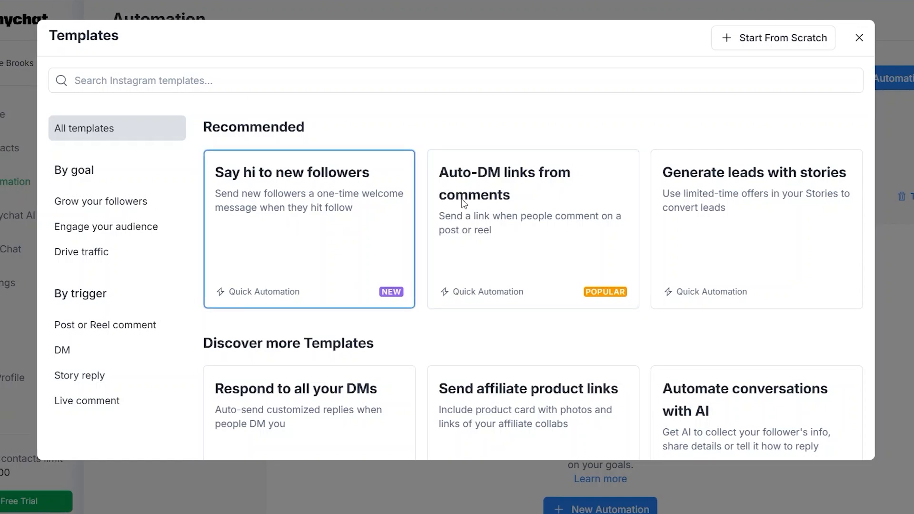
{"action": "scroll", "coordinate": [537, 285], "scroll_direction": "down", "scroll_amount": 8}
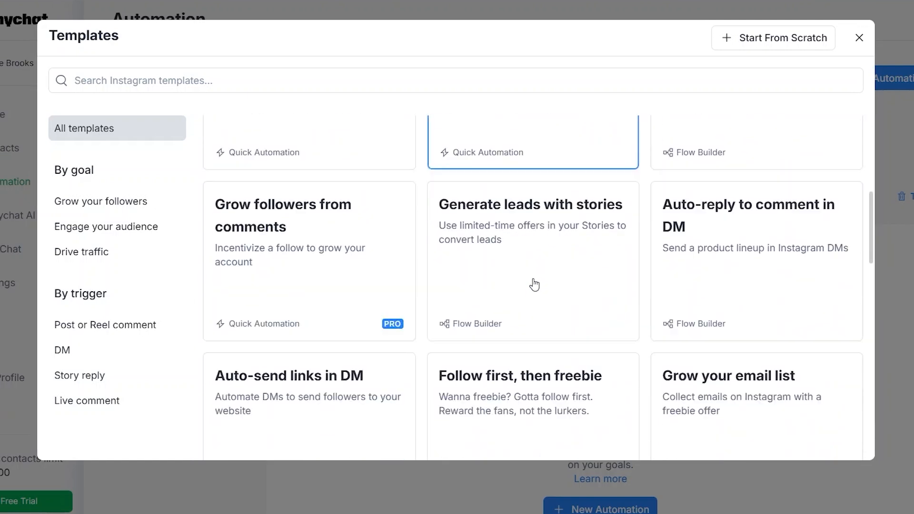
{"action": "scroll", "coordinate": [534, 284], "scroll_direction": "up", "scroll_amount": 10}
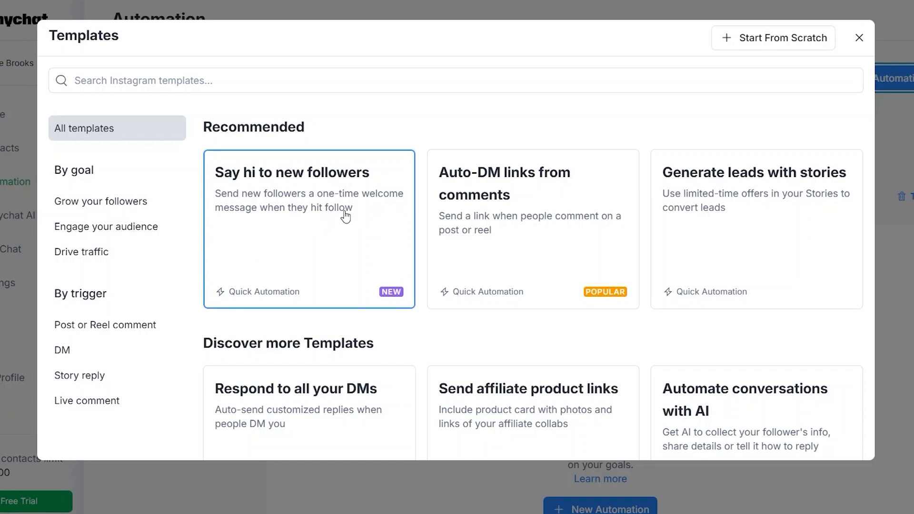
{"action": "double_click", "coordinate": [299, 244]}
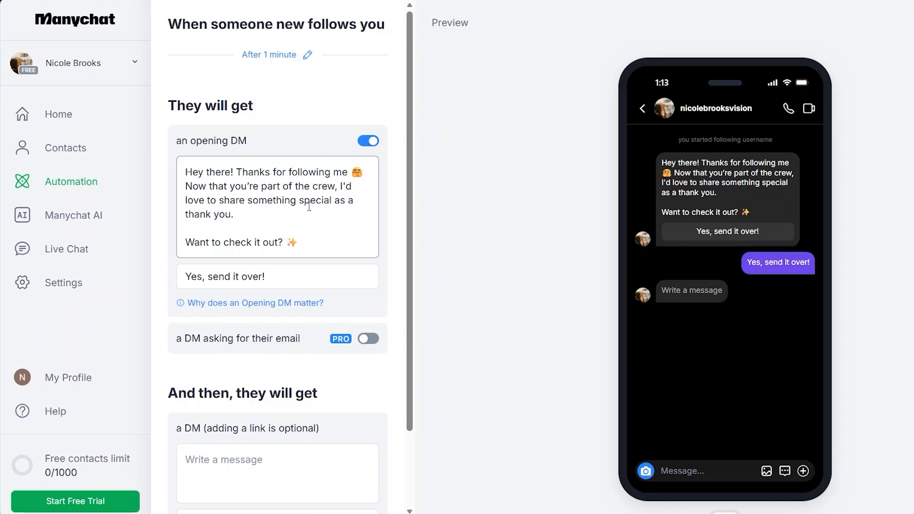
Step: Review the new-follower automation's message sections and save its sending delay as After 1 minute
{"action": "scroll", "coordinate": [308, 206], "scroll_direction": "down", "scroll_amount": 1}
{"action": "scroll", "coordinate": [309, 206], "scroll_direction": "down", "scroll_amount": 3}
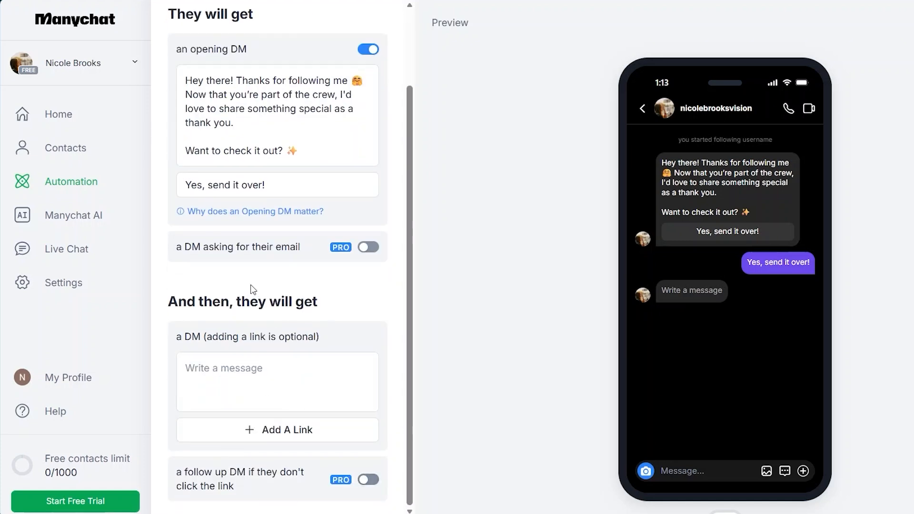
{"action": "scroll", "coordinate": [252, 288], "scroll_direction": "up", "scroll_amount": 3}
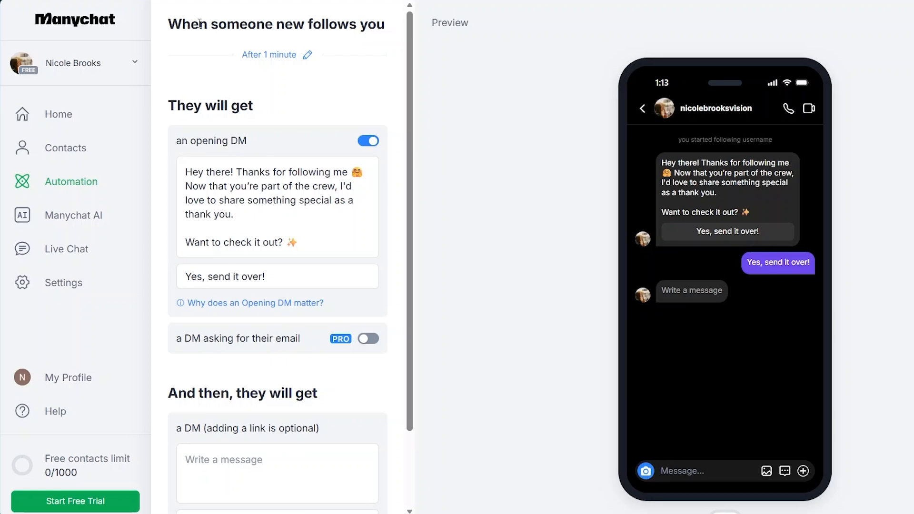
{"action": "left_click", "coordinate": [274, 55]}
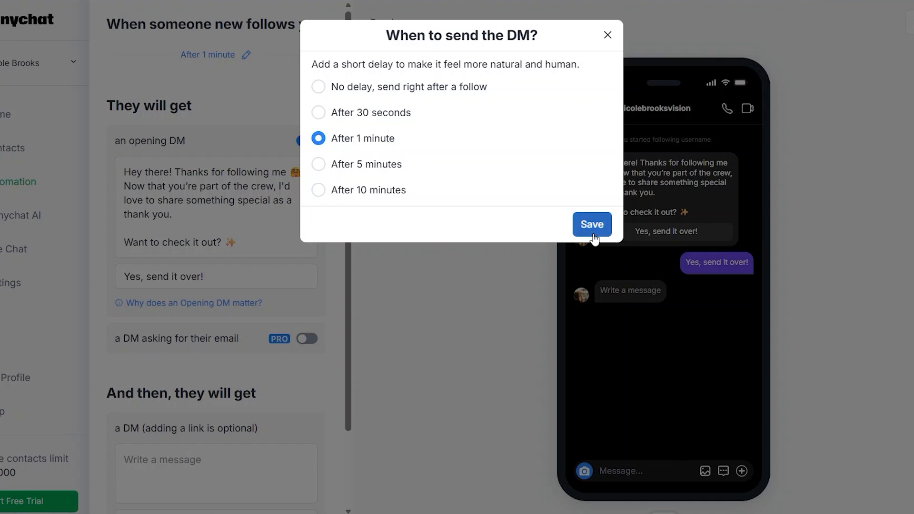
{"action": "left_click", "coordinate": [592, 229]}
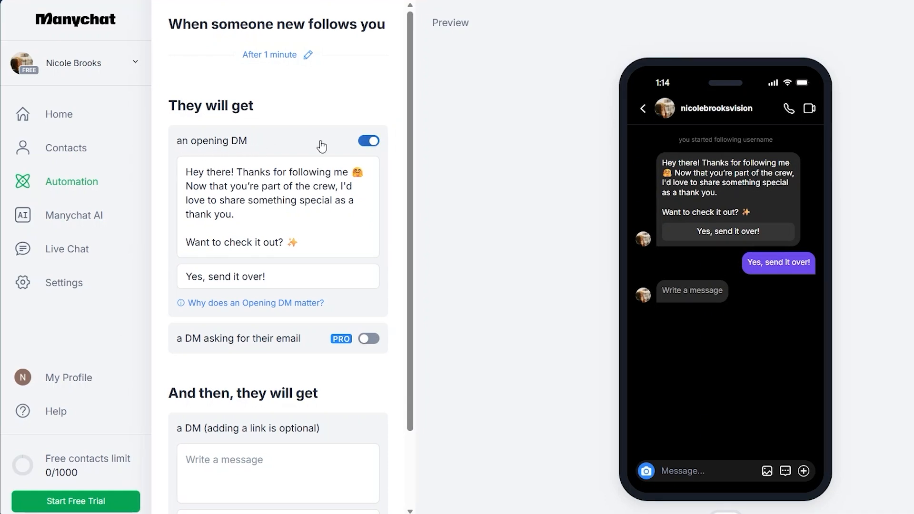
Step: Turn off the opening DM in the new-follower automation
{"action": "left_click", "coordinate": [374, 140]}
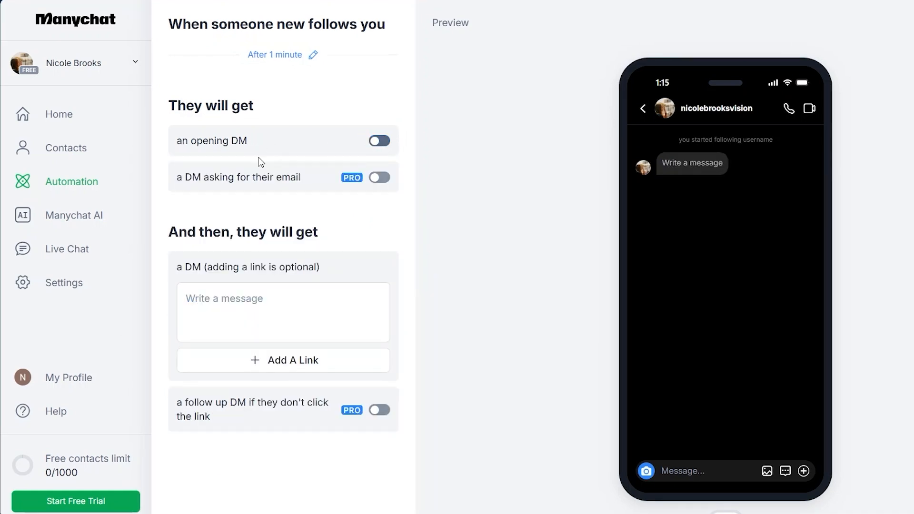
{"action": "left_click", "coordinate": [377, 143]}
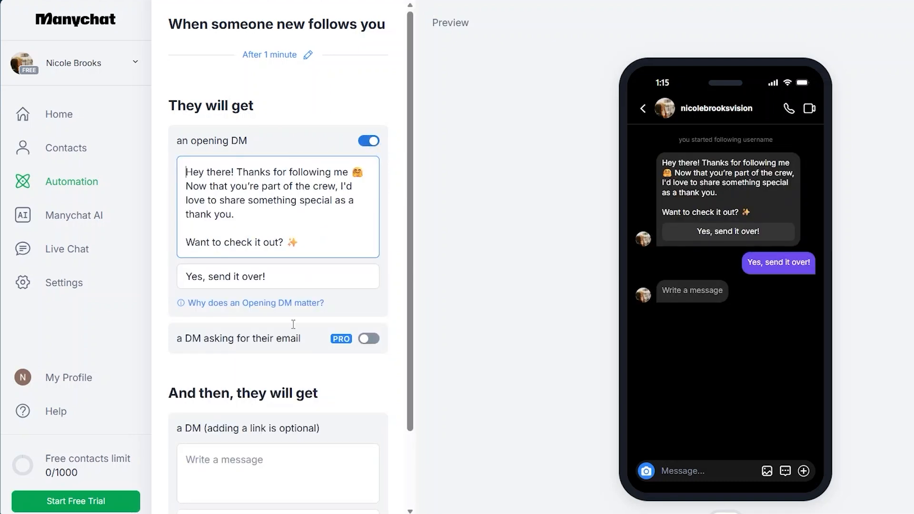
{"action": "left_click", "coordinate": [374, 142]}
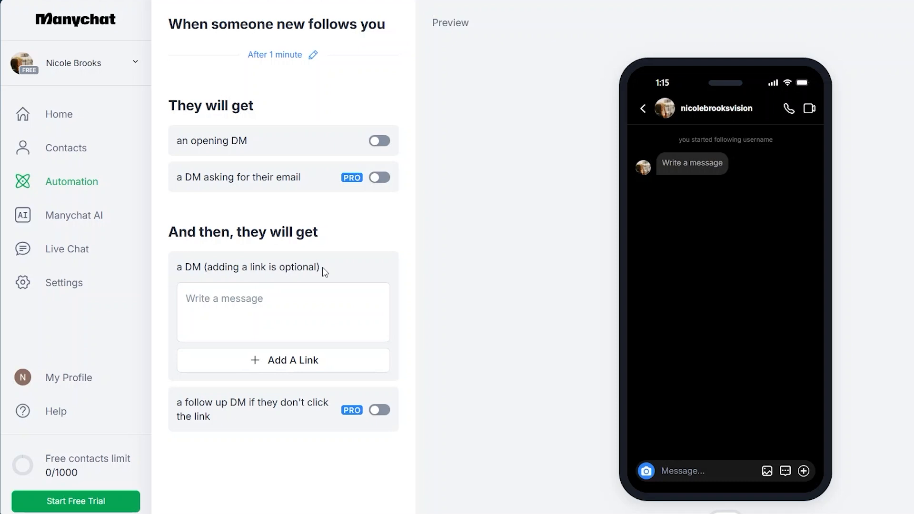
Step: Write "Hello! Welcome to my account!" as the message of the main DM with the optional link
{"action": "left_click", "coordinate": [246, 320]}
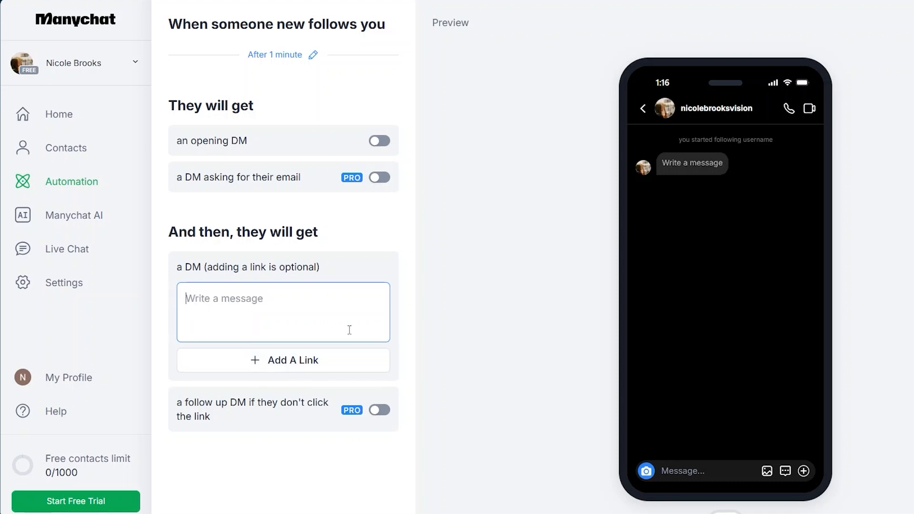
{"action": "type", "text": "Hello"}
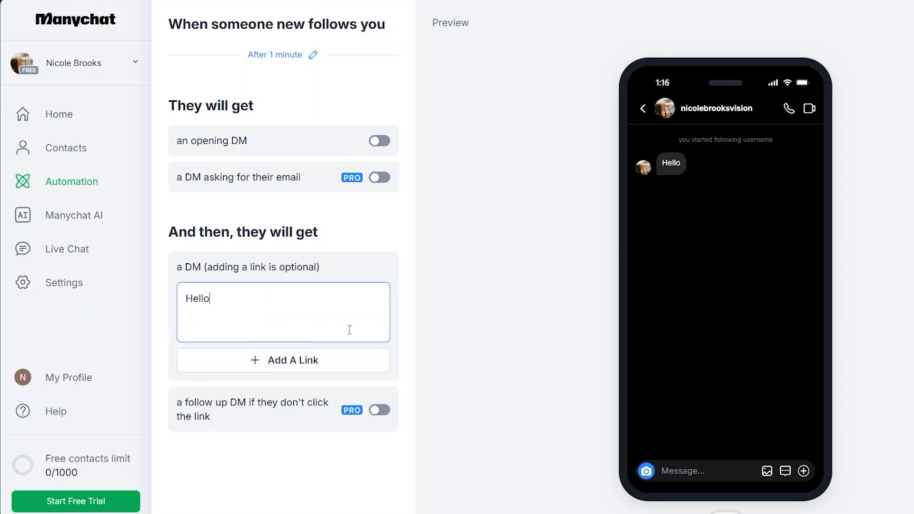
{"action": "type", "text": "! Welcome to m"}
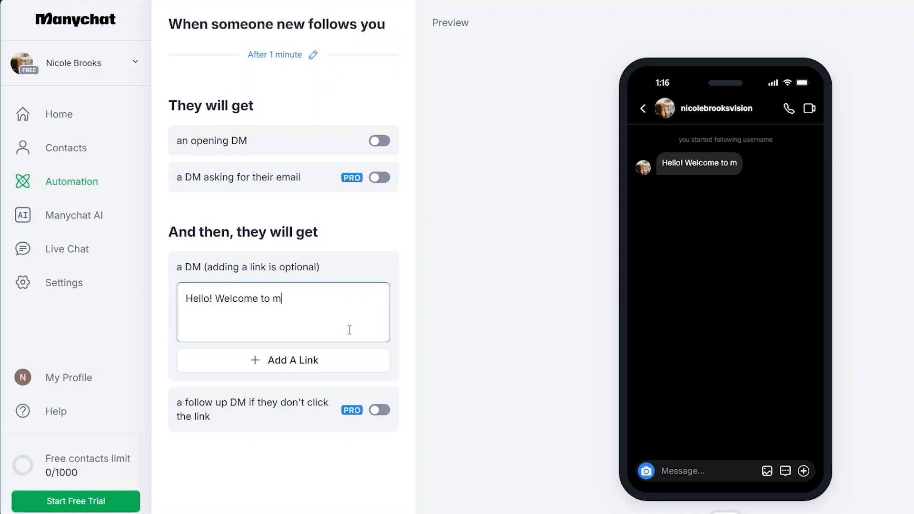
{"action": "type", "text": "y account!"}
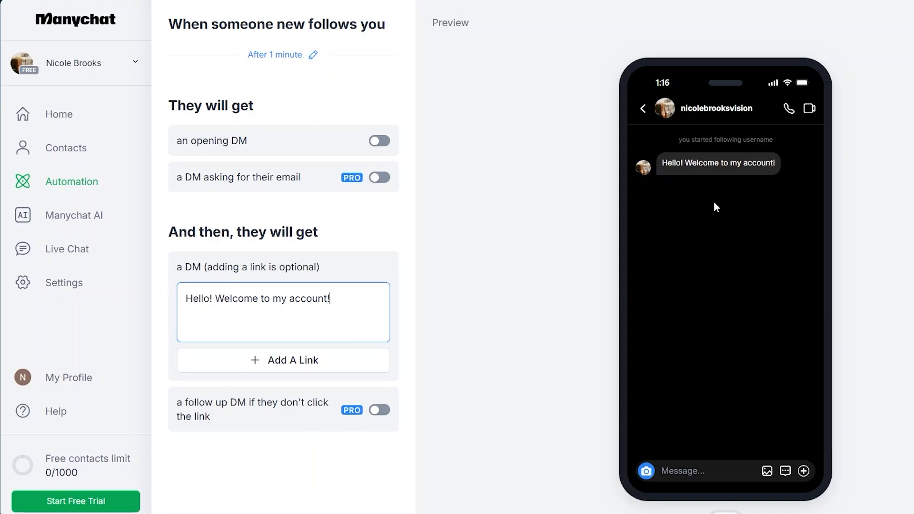
{"action": "type", "text": "2"}
{"action": "key", "text": "BackSpace"}
Step: Enable the opening DM and remove the sparkles emoji so its message ends with "Want to check it out?"
{"action": "left_click", "coordinate": [377, 141]}
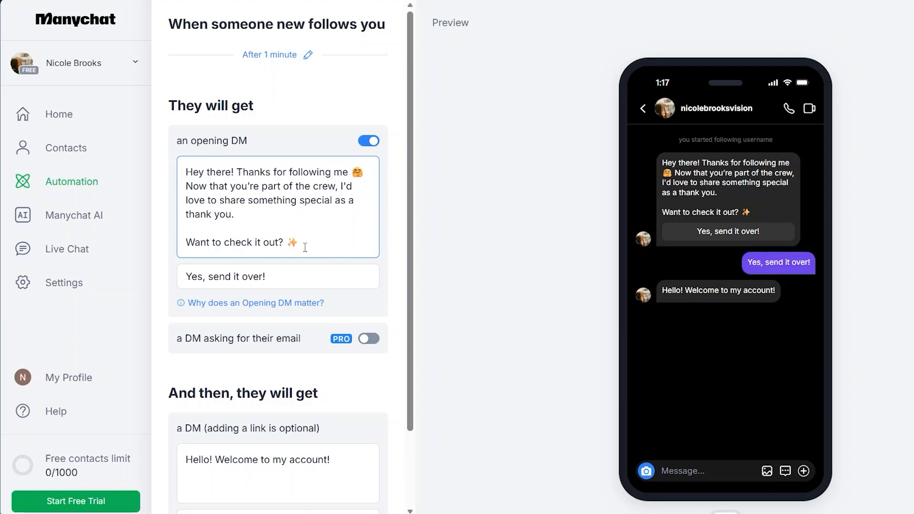
{"action": "key", "text": "BackSpace"}
{"action": "key", "text": "BackSpace"}
{"action": "key", "text": "BackSpace"}
{"action": "key", "text": "BackSpace"}
{"action": "key", "text": "BackSpace"}
{"action": "type", "text": "out?"}
{"action": "left_click_drag", "start_coordinate": [311, 215], "coordinate": [238, 175]}
{"action": "left_click", "coordinate": [281, 227]}
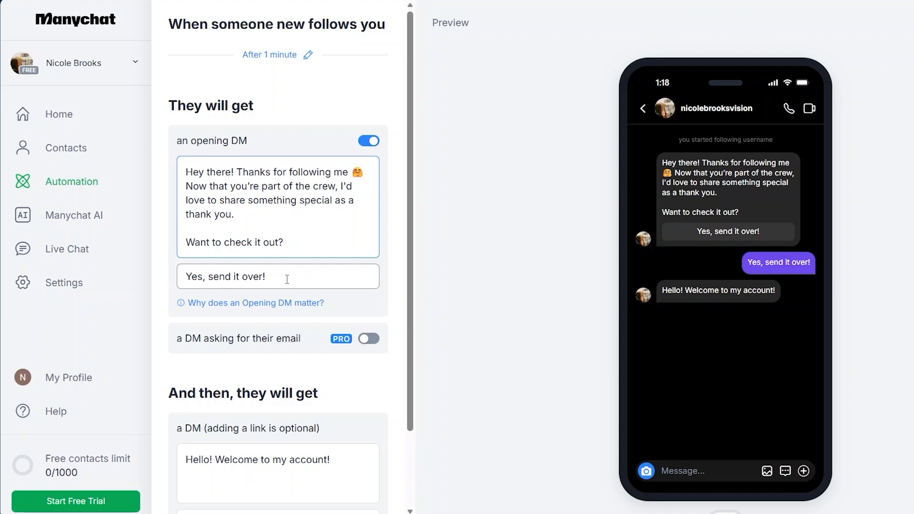
Step: Shorten the opening DM's reply button text to "Yes"
{"action": "left_click", "coordinate": [326, 271]}
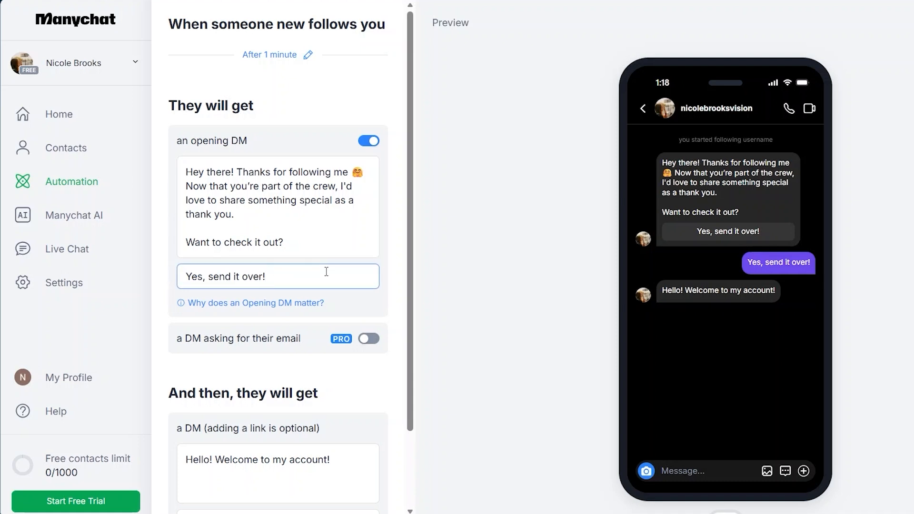
{"action": "key", "text": "BackSpace"}
{"action": "key", "text": "BackSpace"}
{"action": "key", "text": "BackSpace"}
{"action": "key", "text": "BackSpace"}
{"action": "key", "text": "BackSpace"}
{"action": "key", "text": "BackSpace"}
{"action": "key", "text": "BackSpace"}
{"action": "key", "text": "BackSpace"}
{"action": "key", "text": "BackSpace"}
{"action": "key", "text": "BackSpace"}
{"action": "key", "text": "BackSpace"}
{"action": "key", "text": "BackSpace"}
{"action": "key", "text": "BackSpace"}
{"action": "key", "text": "BackSpace"}
{"action": "key", "text": "BackSpace"}
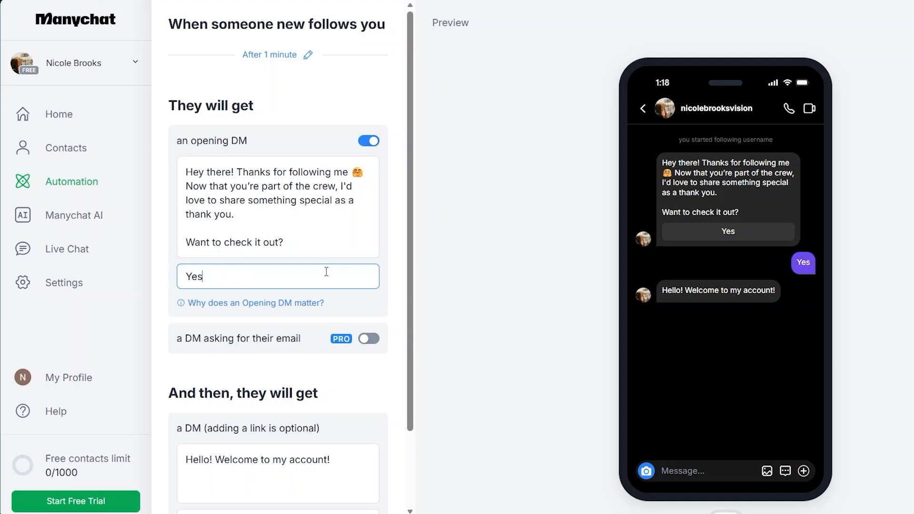
{"action": "left_click", "coordinate": [723, 316]}
Step: Remove the "Hello!" greeting from the main DM so it reads "Welcome to my account!"
{"action": "scroll", "coordinate": [364, 277], "scroll_direction": "down", "scroll_amount": 3}
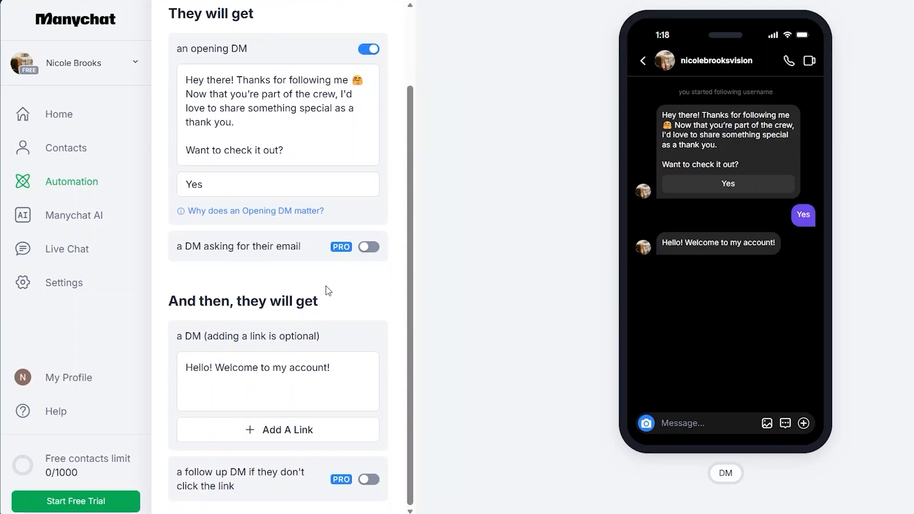
{"action": "left_click", "coordinate": [216, 367]}
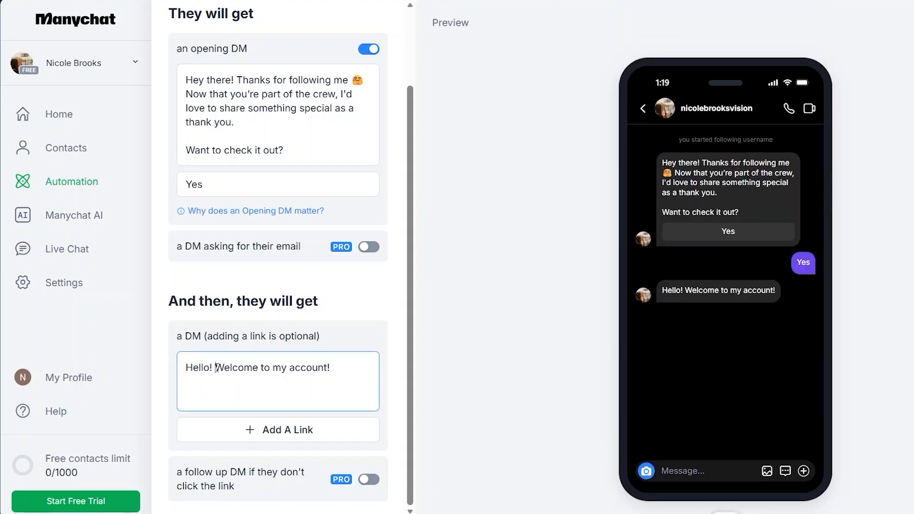
{"action": "key", "text": "BackSpace"}
{"action": "key", "text": "BackSpace"}
{"action": "key", "text": "BackSpace"}
{"action": "key", "text": "BackSpace"}
{"action": "key", "text": "BackSpace"}
{"action": "key", "text": "BackSpace"}
{"action": "key", "text": "BackSpace"}
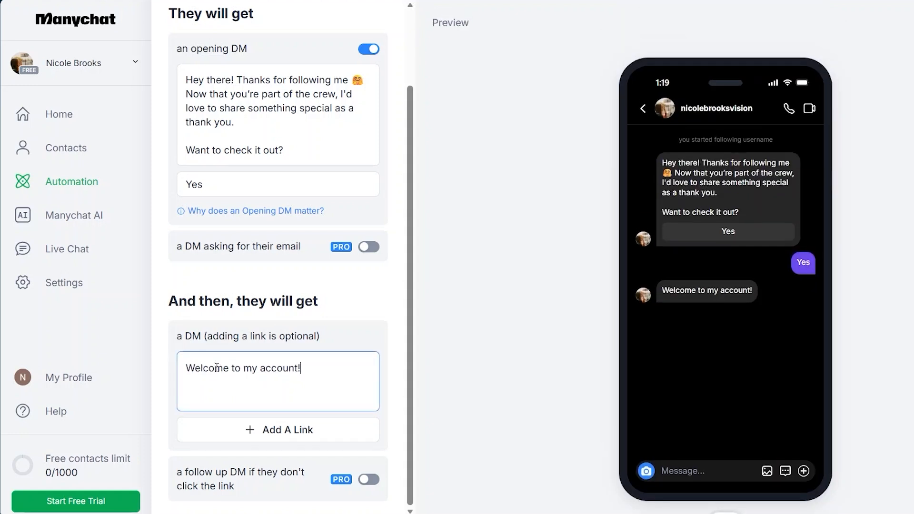
{"action": "key", "text": "ctrl+a"}
{"action": "type", "text": "Here you go!"}
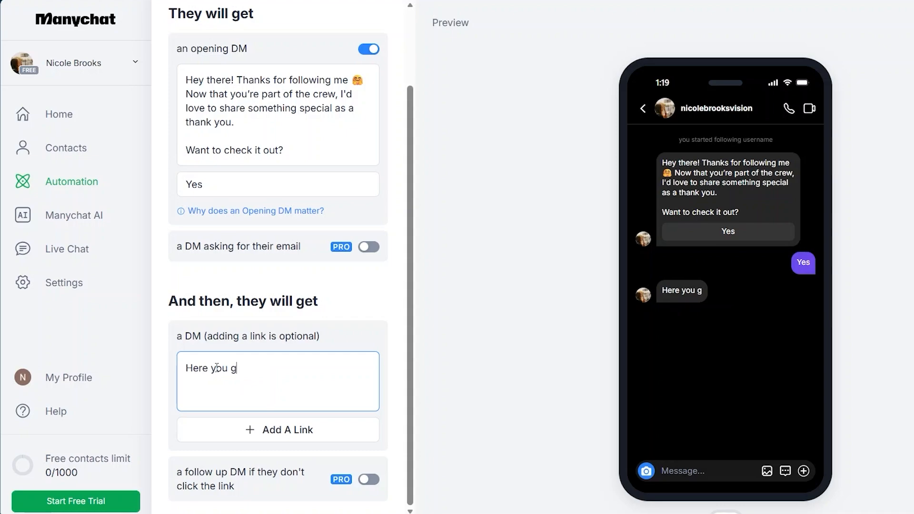
{"action": "left_click", "coordinate": [278, 432]}
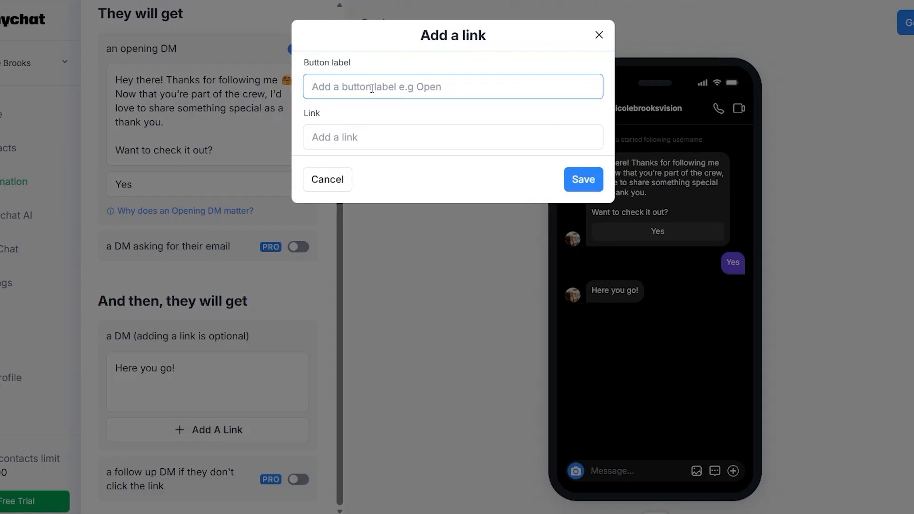
{"action": "type", "text": "Link"}
{"action": "left_click", "coordinate": [376, 143]}
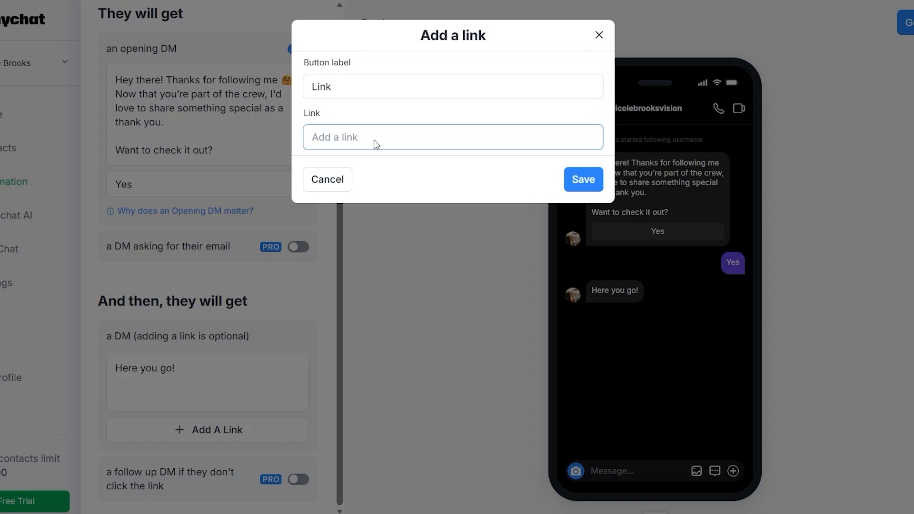
{"action": "key", "text": "ctrl+v"}
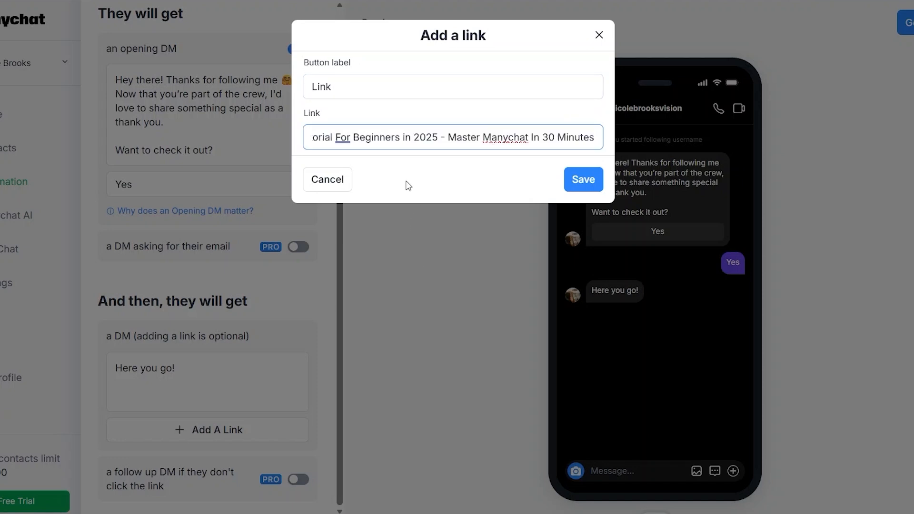
{"action": "key", "text": "ctrl+z"}
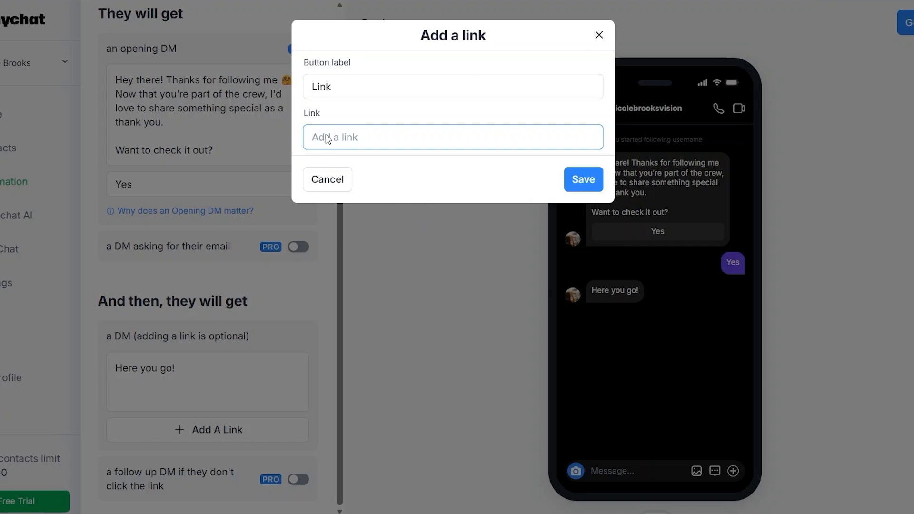
{"action": "type", "text": "https://www.youtube.com/"}
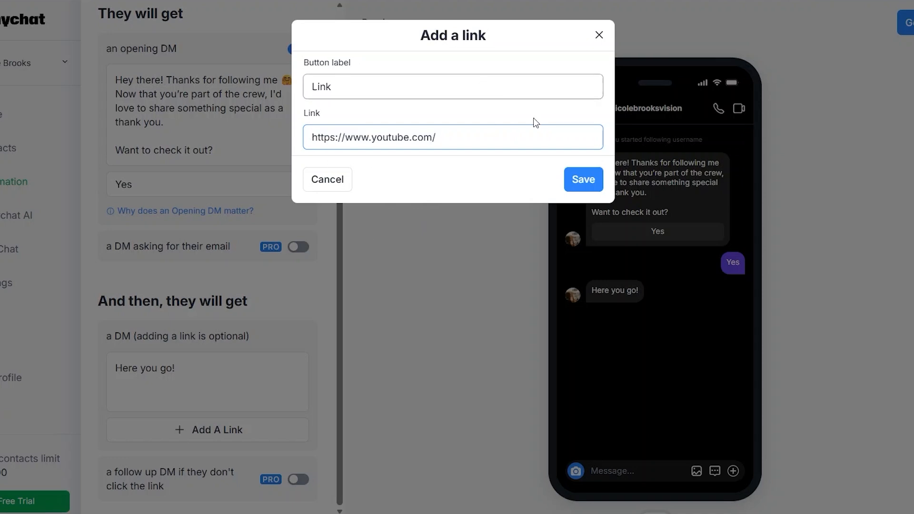
{"action": "left_click", "coordinate": [589, 186]}
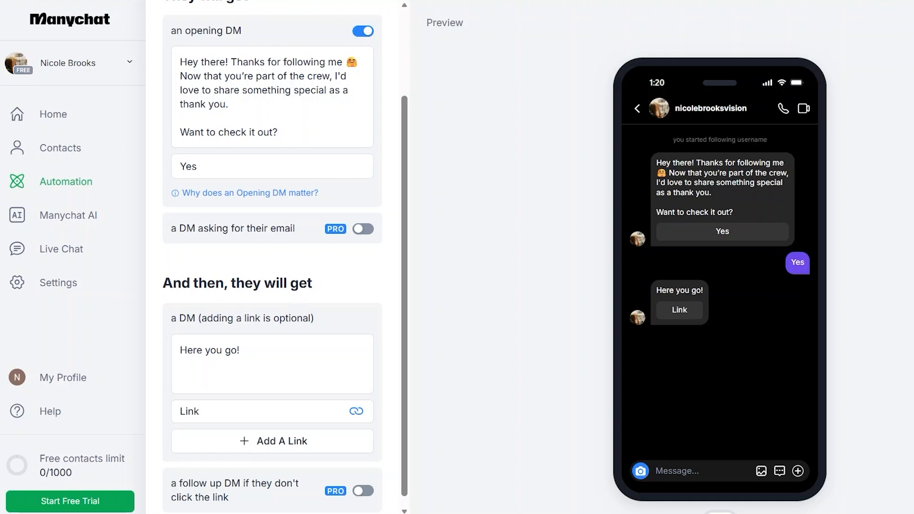
Step: Review the opening DM, main DM and phone preview, and set the new-follower automation live
{"action": "scroll", "coordinate": [247, 405], "scroll_direction": "down", "scroll_amount": 1}
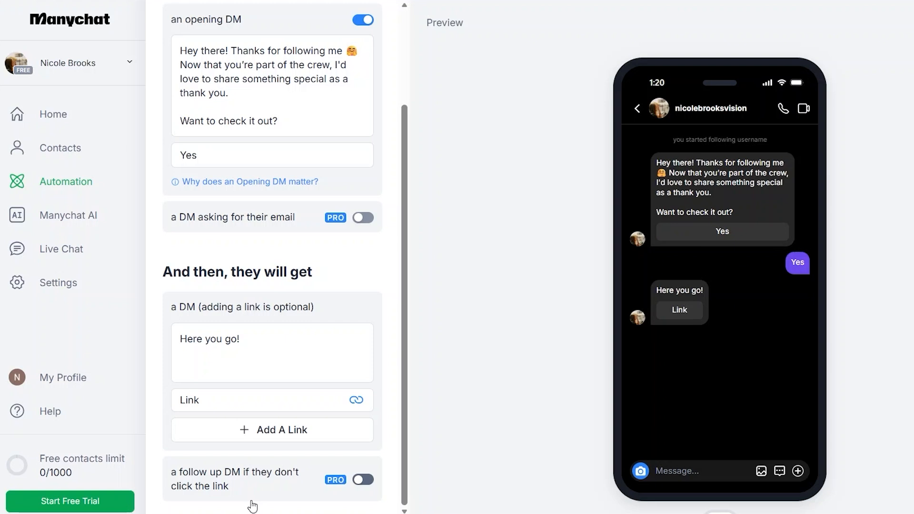
{"action": "scroll", "coordinate": [299, 374], "scroll_direction": "up", "scroll_amount": 3}
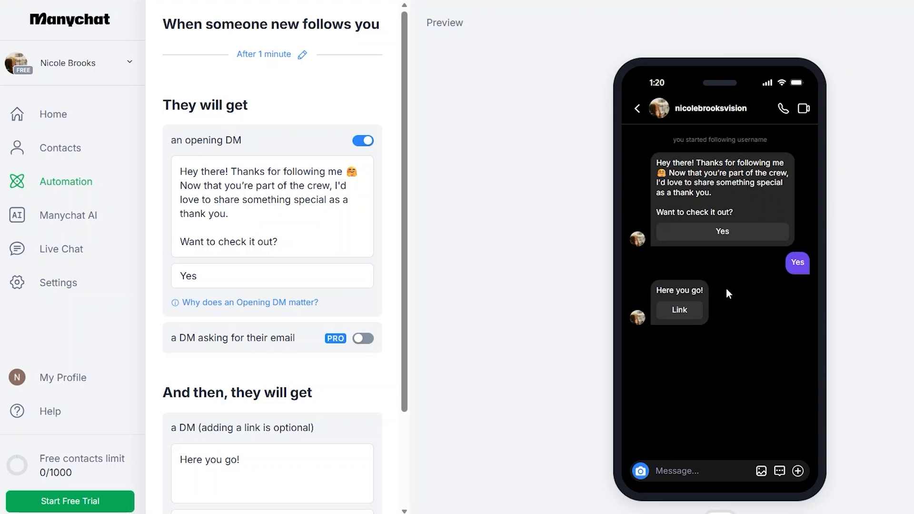
{"action": "scroll", "coordinate": [726, 288], "scroll_direction": "down", "scroll_amount": 1}
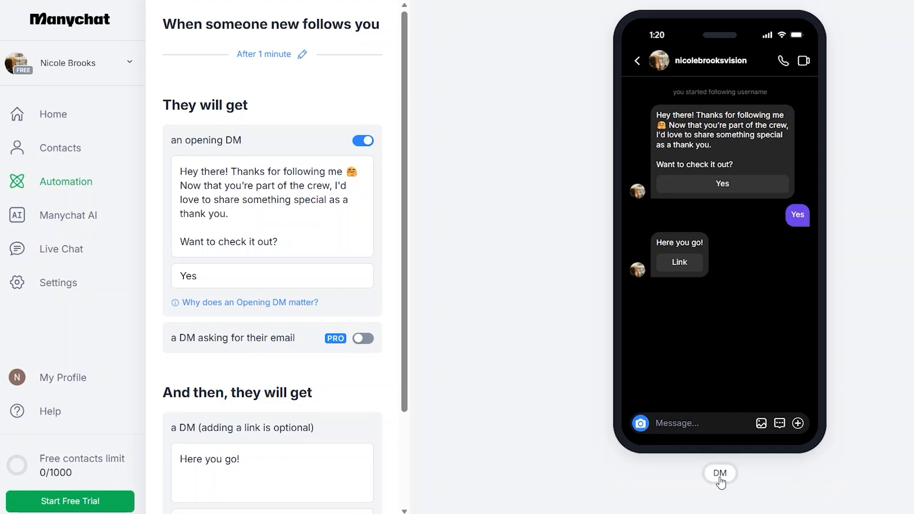
{"action": "scroll", "coordinate": [722, 330], "scroll_direction": "up", "scroll_amount": 1}
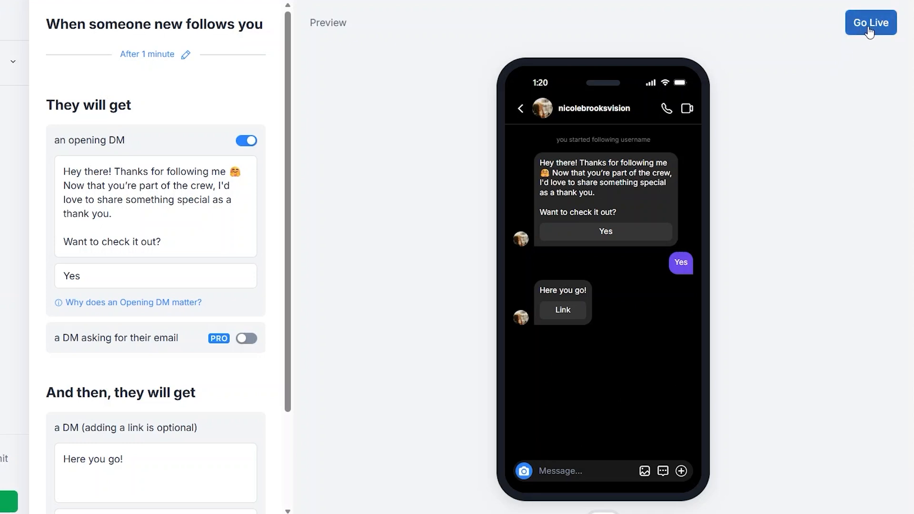
{"action": "left_click", "coordinate": [867, 28]}
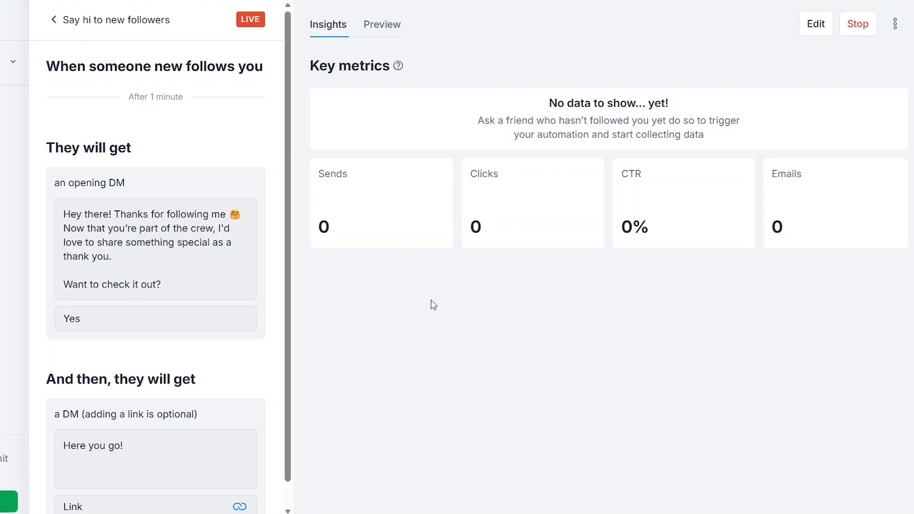
Step: Examine the live automation's preview, insights and editable message settings, and leave editing without saving an update
{"action": "left_click", "coordinate": [391, 33]}
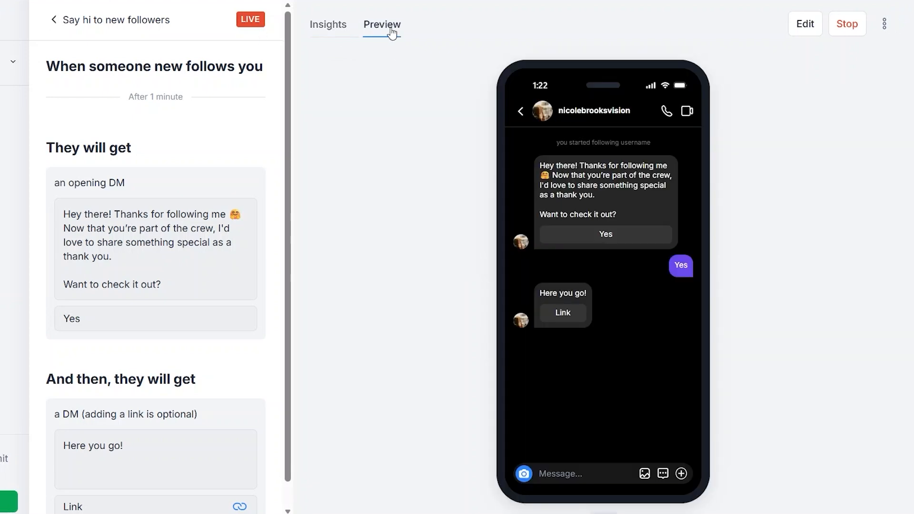
{"action": "left_click", "coordinate": [330, 24]}
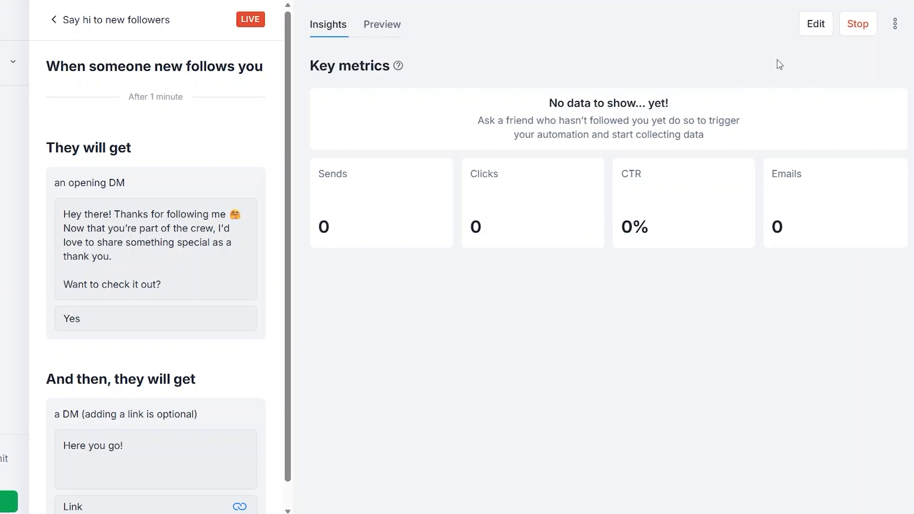
{"action": "left_click", "coordinate": [815, 25]}
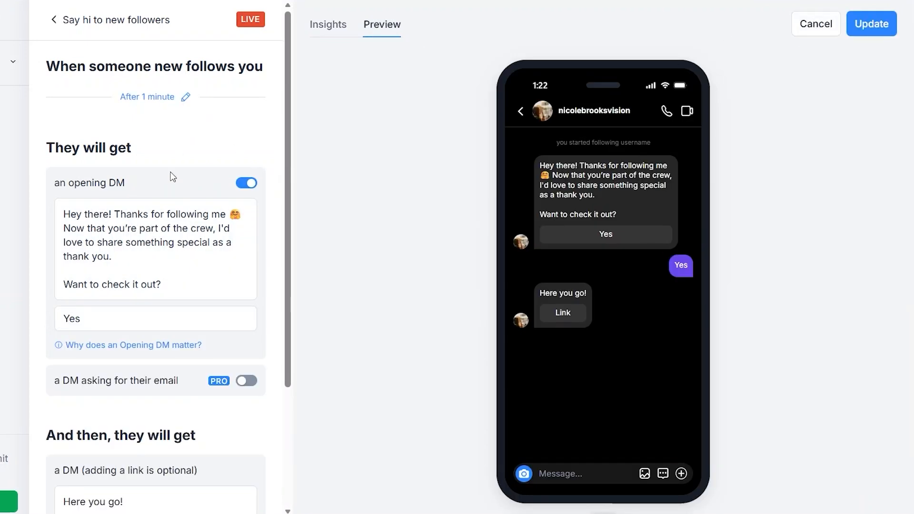
{"action": "scroll", "coordinate": [171, 200], "scroll_direction": "down", "scroll_amount": 3}
{"action": "scroll", "coordinate": [171, 230], "scroll_direction": "up", "scroll_amount": 1}
{"action": "scroll", "coordinate": [171, 229], "scroll_direction": "up", "scroll_amount": 3}
{"action": "scroll", "coordinate": [153, 427], "scroll_direction": "down", "scroll_amount": 3}
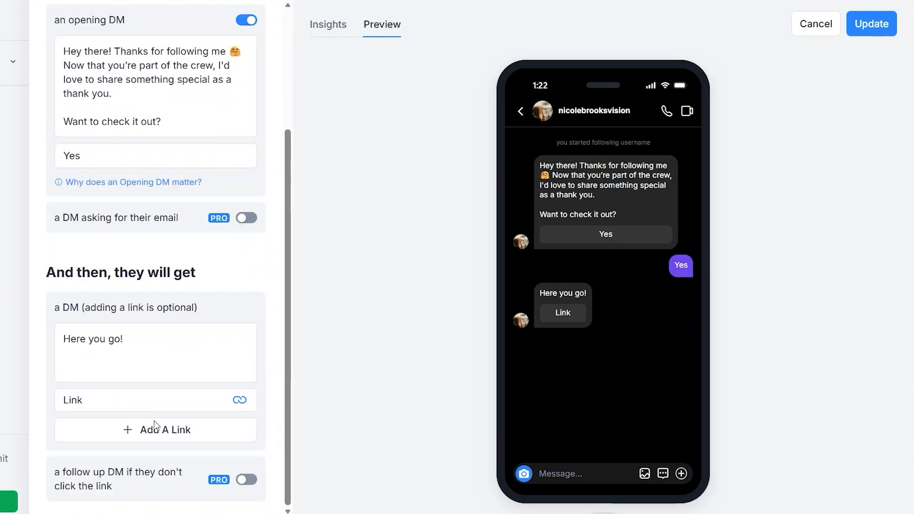
{"action": "scroll", "coordinate": [153, 427], "scroll_direction": "up", "scroll_amount": 3}
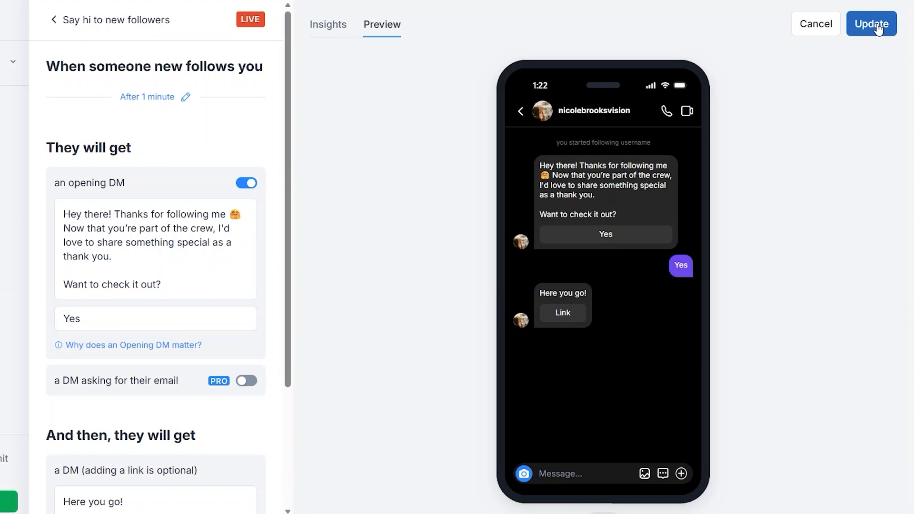
{"action": "left_click", "coordinate": [815, 30]}
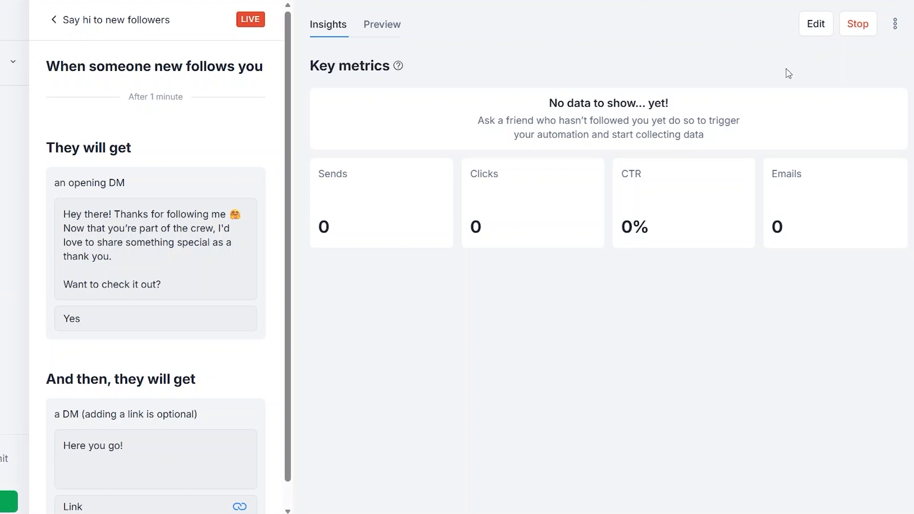
Step: Stop the "Say hi to new followers" automation and set it live again
{"action": "left_click", "coordinate": [857, 32]}
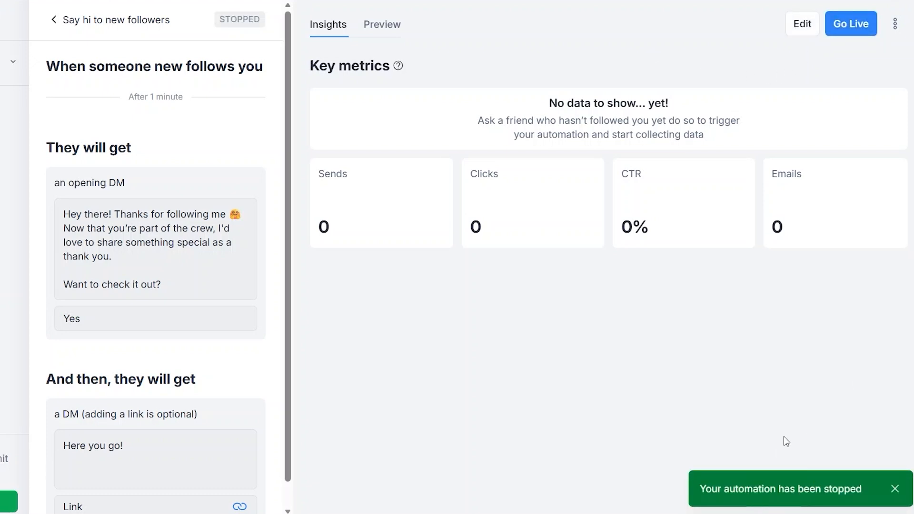
{"action": "scroll", "coordinate": [216, 312], "scroll_direction": "down", "scroll_amount": 1}
{"action": "scroll", "coordinate": [216, 312], "scroll_direction": "up", "scroll_amount": 1}
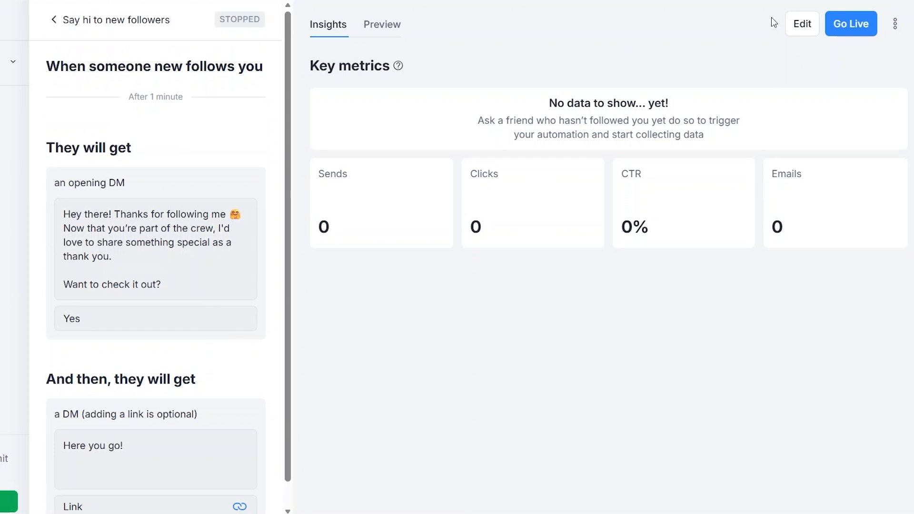
{"action": "left_click", "coordinate": [861, 20]}
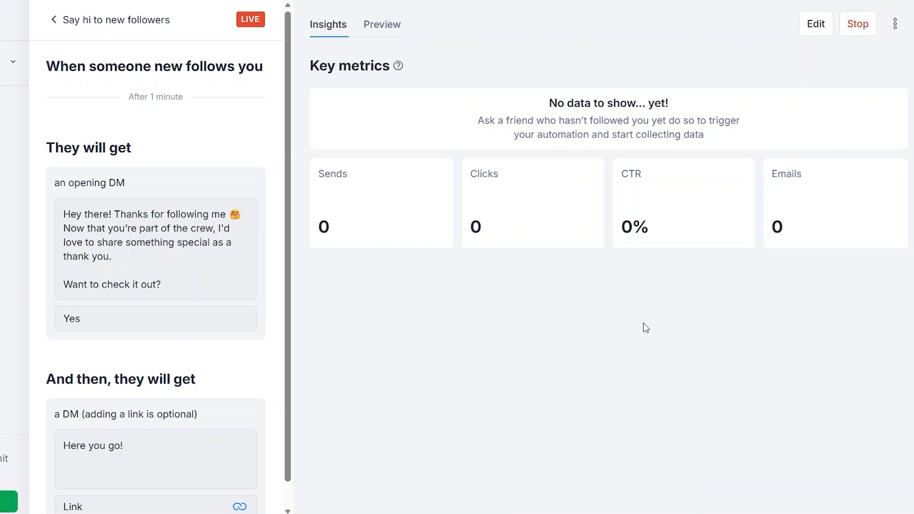
Step: View the live automation's additional options, return to My Automations, and check the management options for "Say hi to new followers"
{"action": "left_click", "coordinate": [896, 25]}
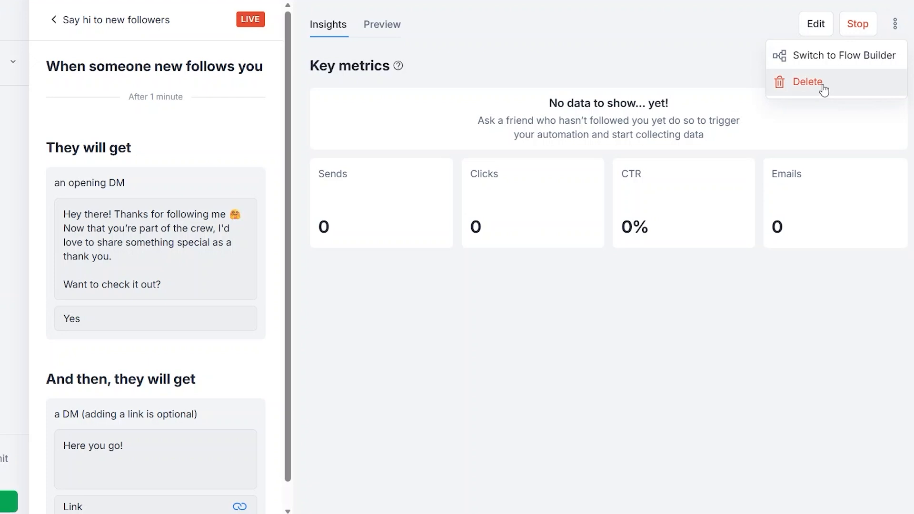
{"action": "left_click", "coordinate": [583, 408]}
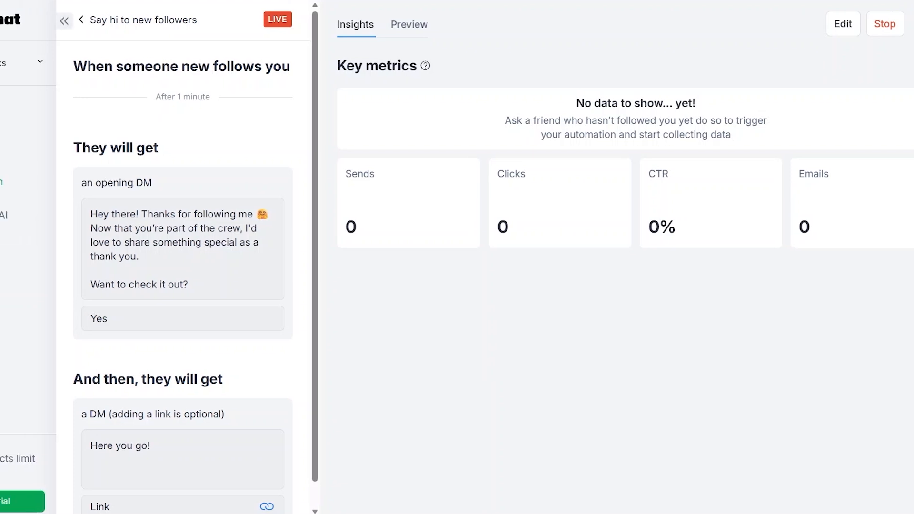
{"action": "left_click", "coordinate": [72, 185]}
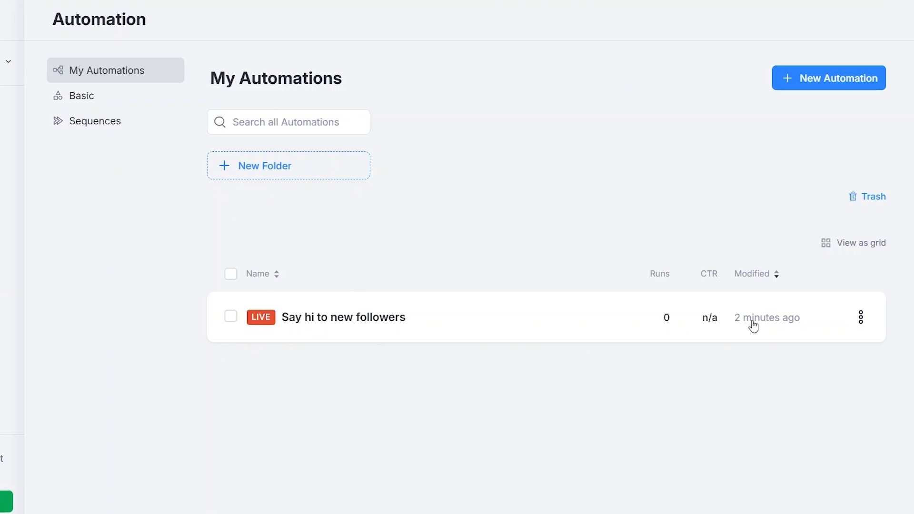
{"action": "left_click", "coordinate": [859, 318]}
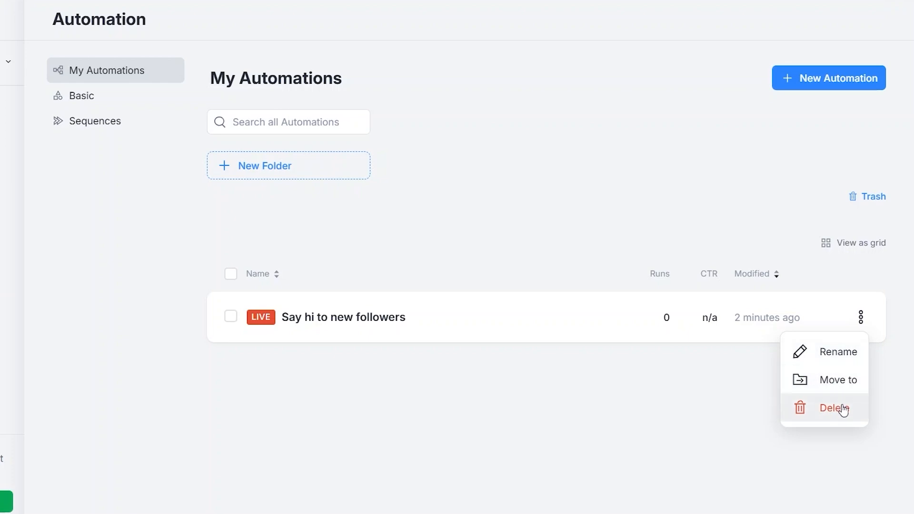
{"action": "left_click", "coordinate": [541, 415]}
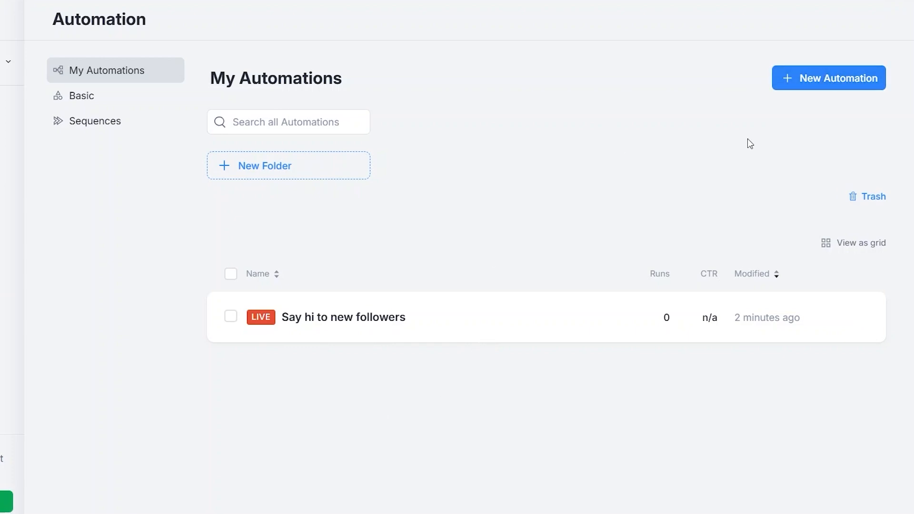
Step: View the Instagram templates offered for a new automation and close them without choosing one
{"action": "left_click", "coordinate": [816, 80]}
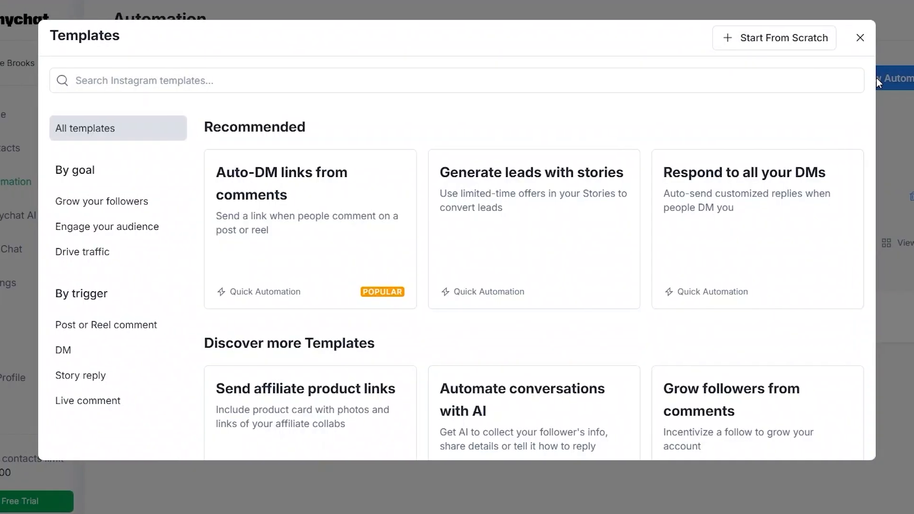
{"action": "left_click", "coordinate": [823, 38]}
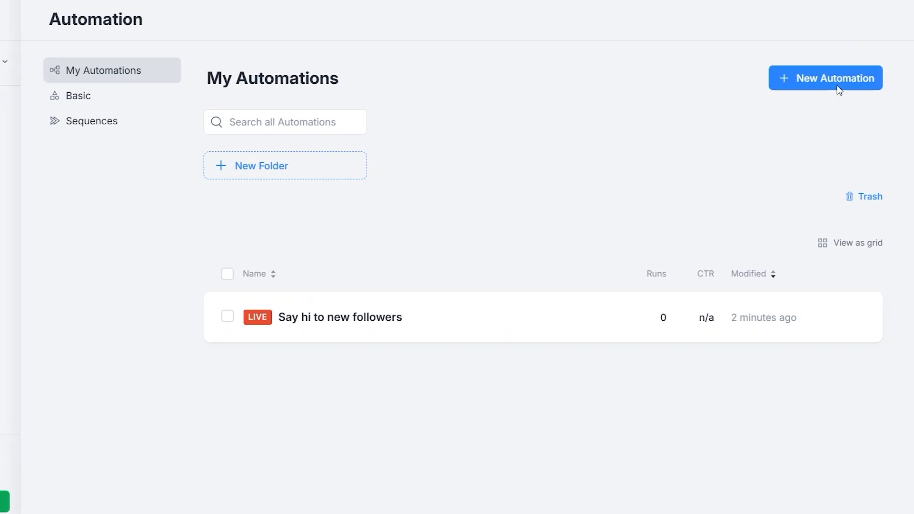
{"action": "left_click", "coordinate": [832, 73]}
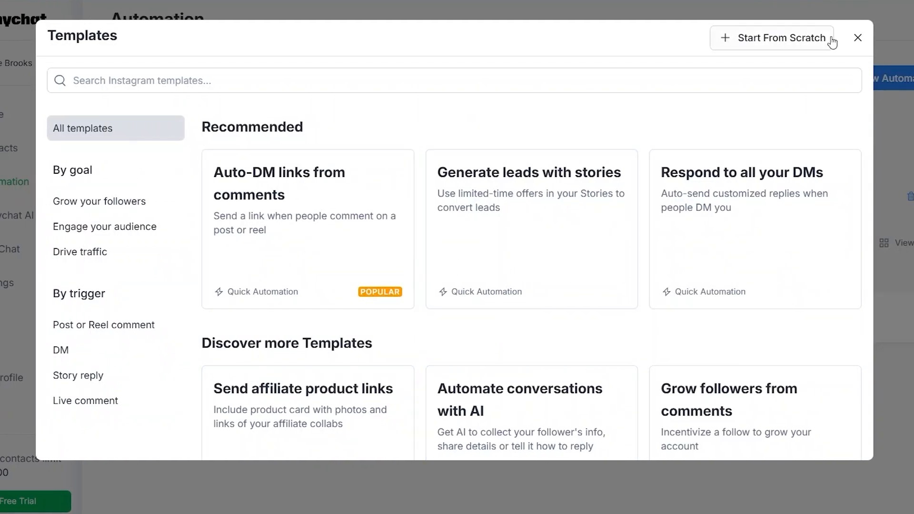
{"action": "left_click", "coordinate": [857, 38]}
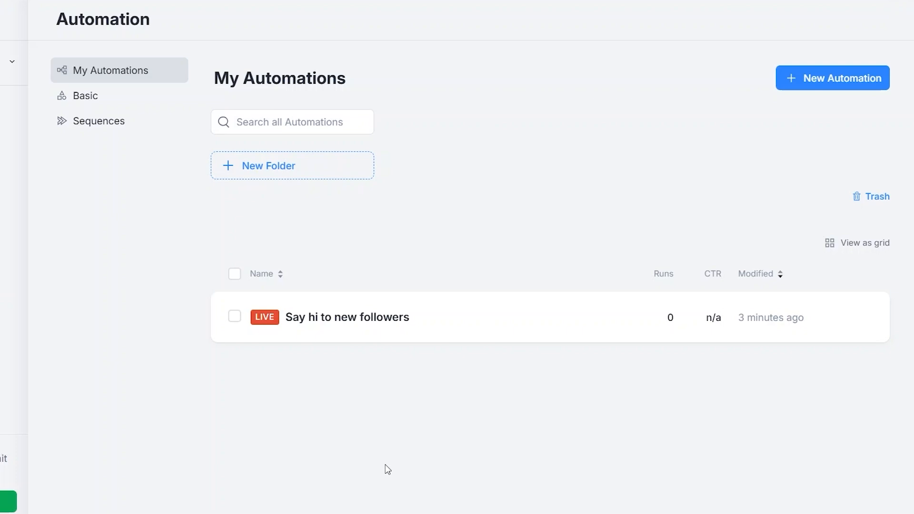
Step: Show My Automations as a grid and switch back to the list view
{"action": "left_click", "coordinate": [830, 249]}
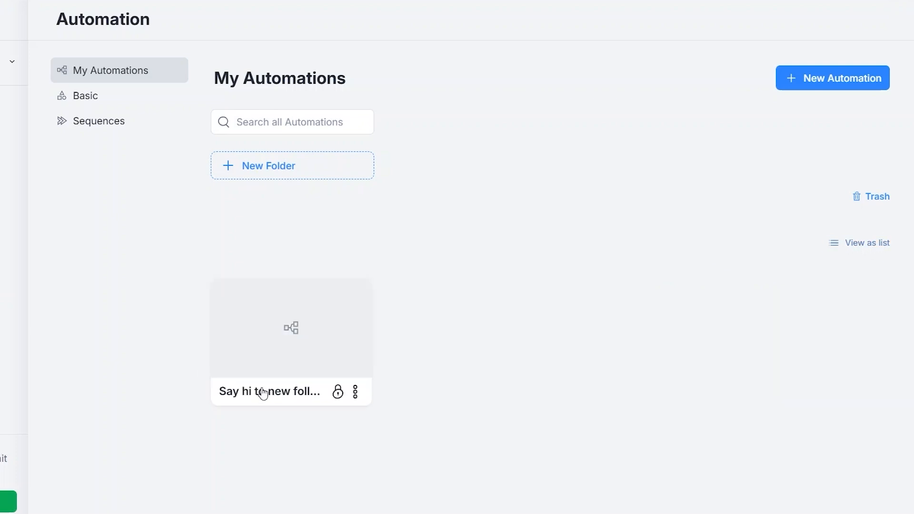
{"action": "left_click", "coordinate": [851, 246]}
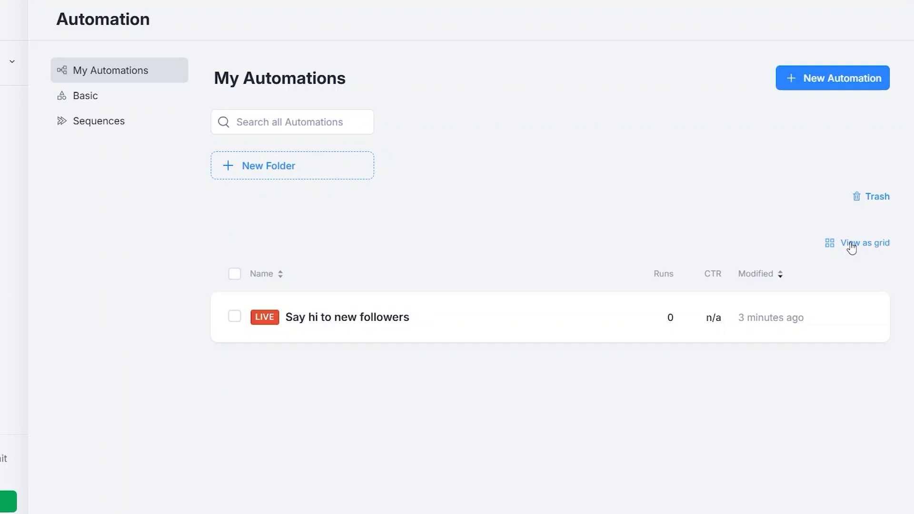